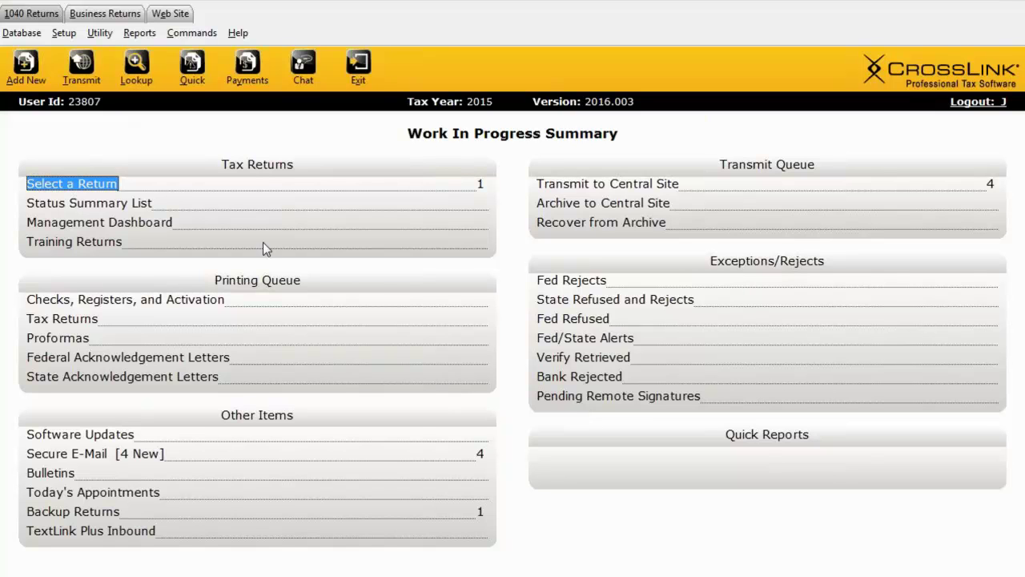
View the Educational Institutions database and close it without adding a record
left_click(24, 34)
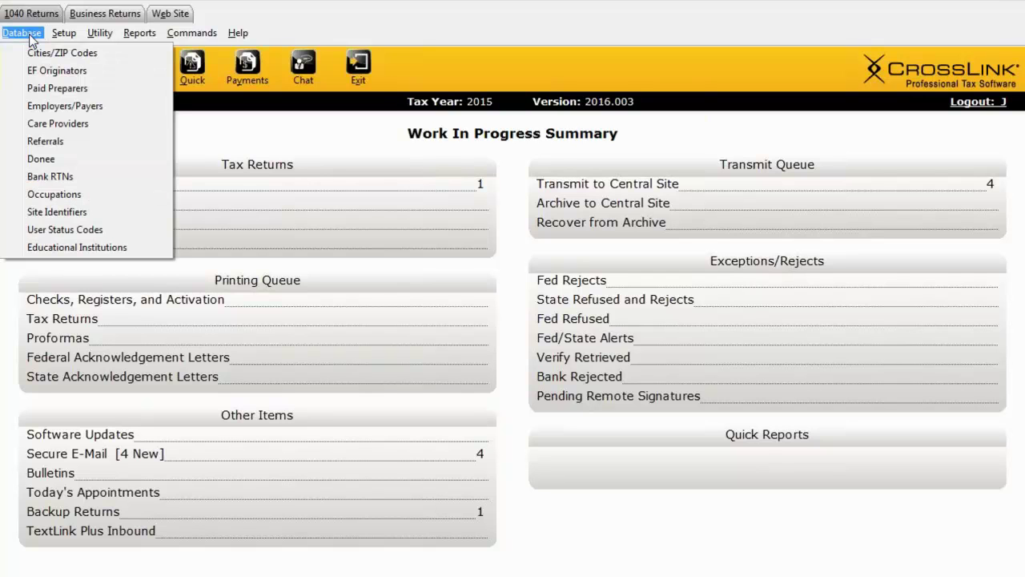
left_click(148, 250)
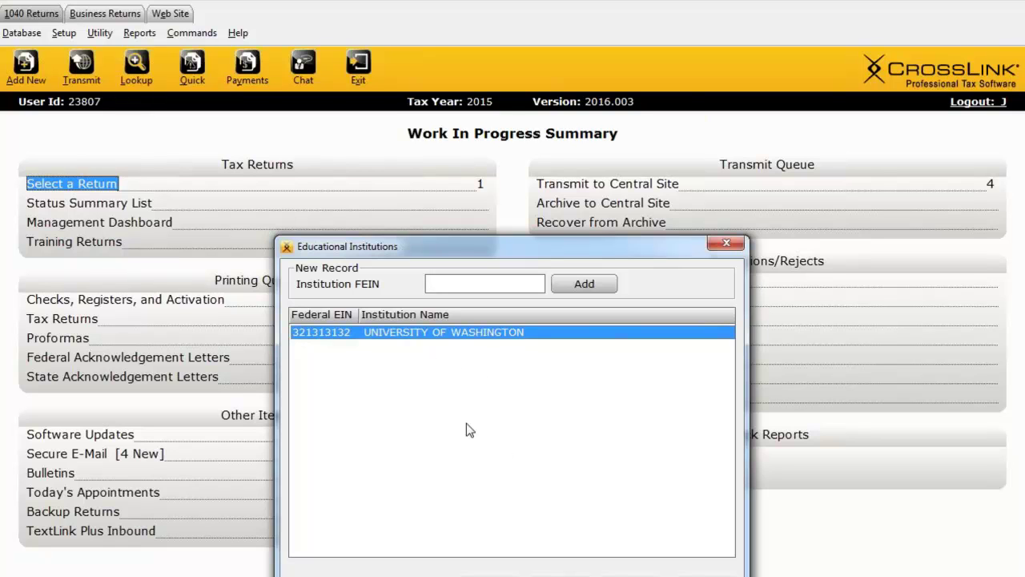
left_click(718, 247)
List the existing tax returns and open the single-filer direct deposit return
left_click(99, 185)
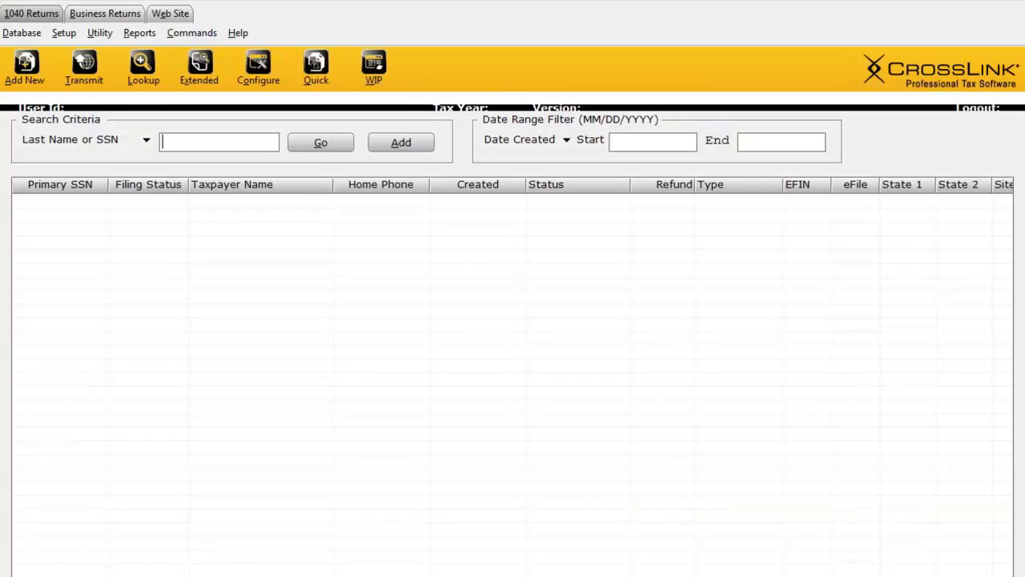
left_click(320, 144)
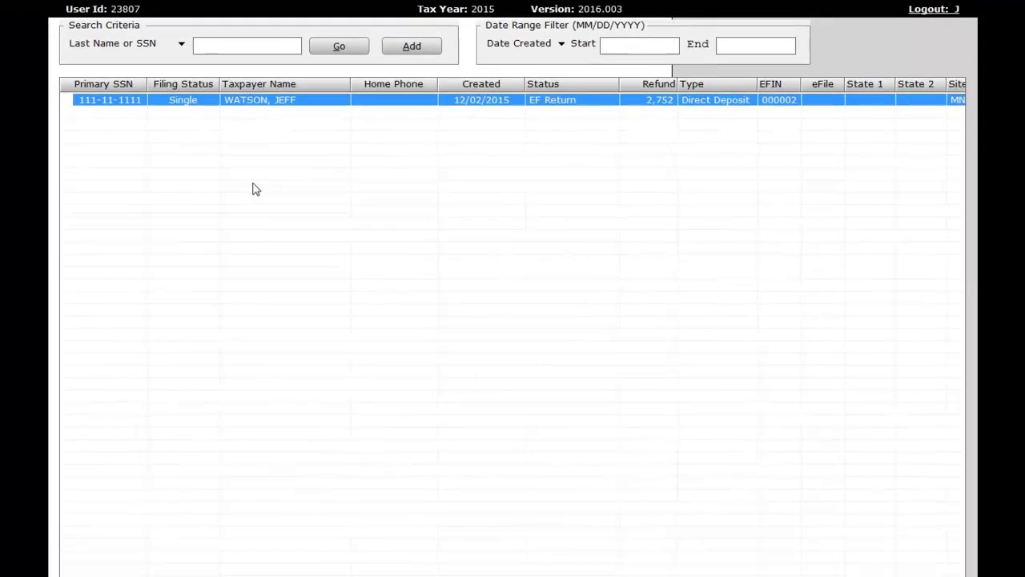
double_click(259, 99)
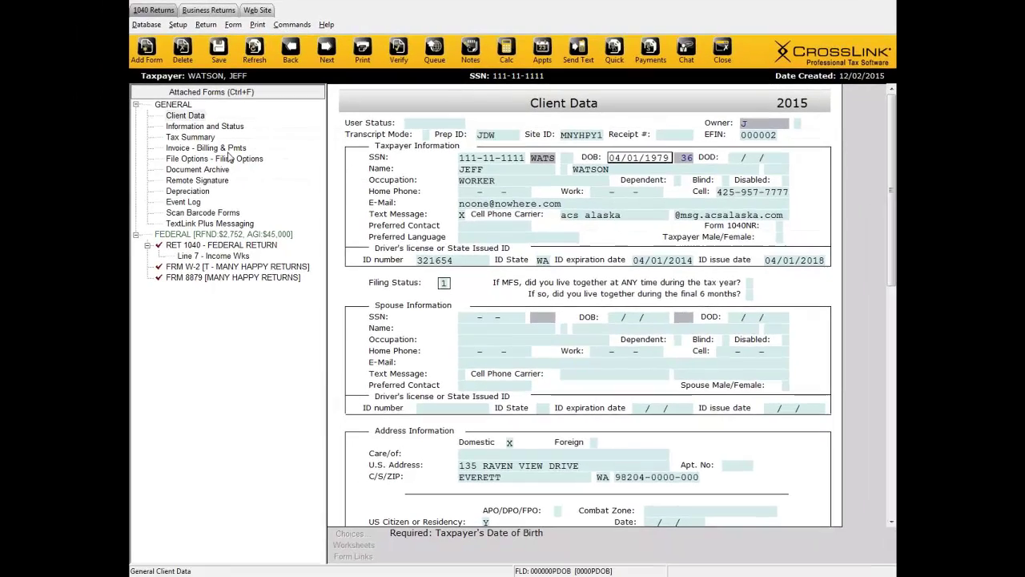
Add Form 8863 Part III for education credits to the return
left_click(149, 58)
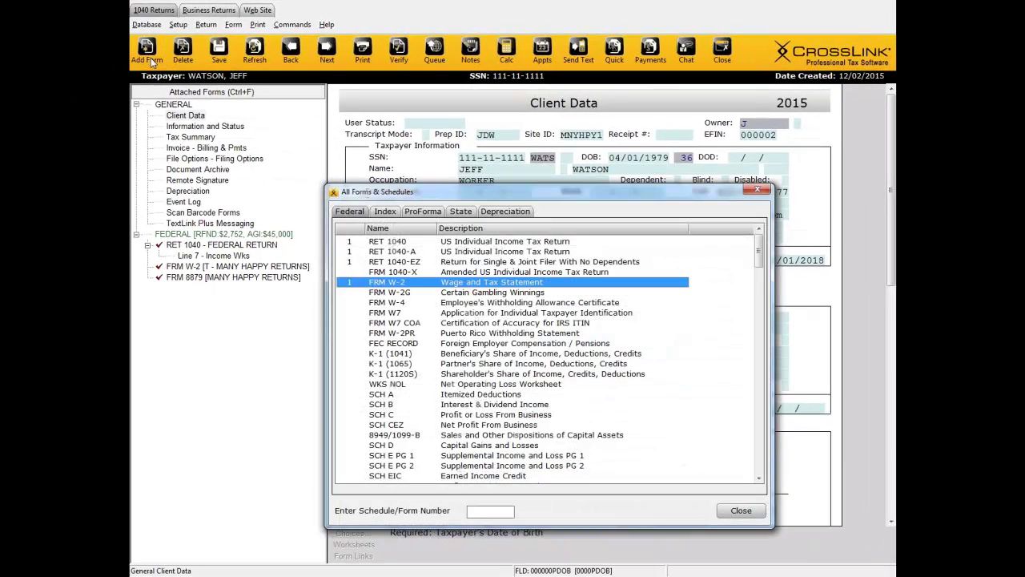
type("8862")
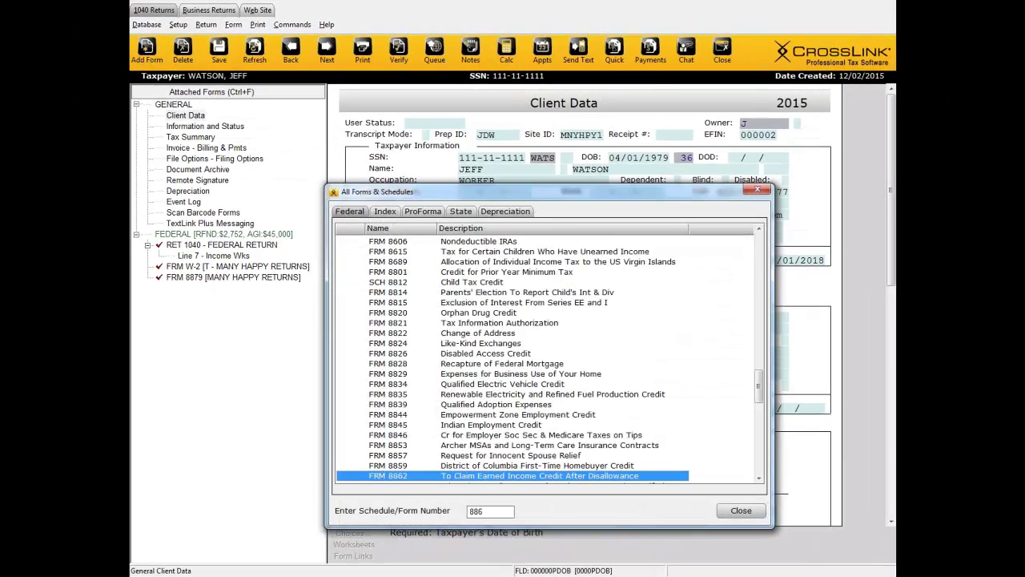
key("Return")
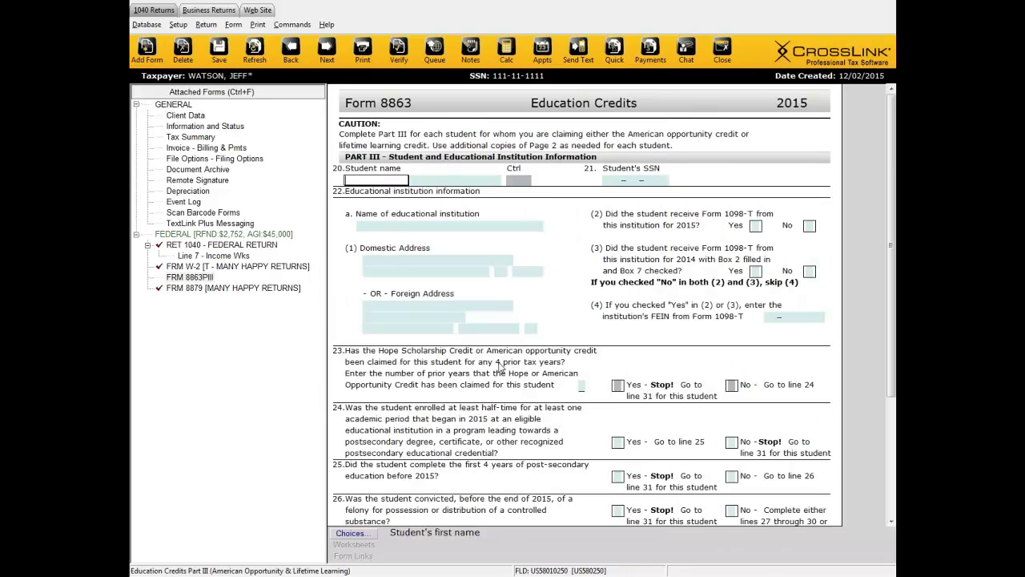
Fill in the educational institution on Form 8863 with University of Washington from the saved institution choices
left_click(440, 225)
left_click(350, 533)
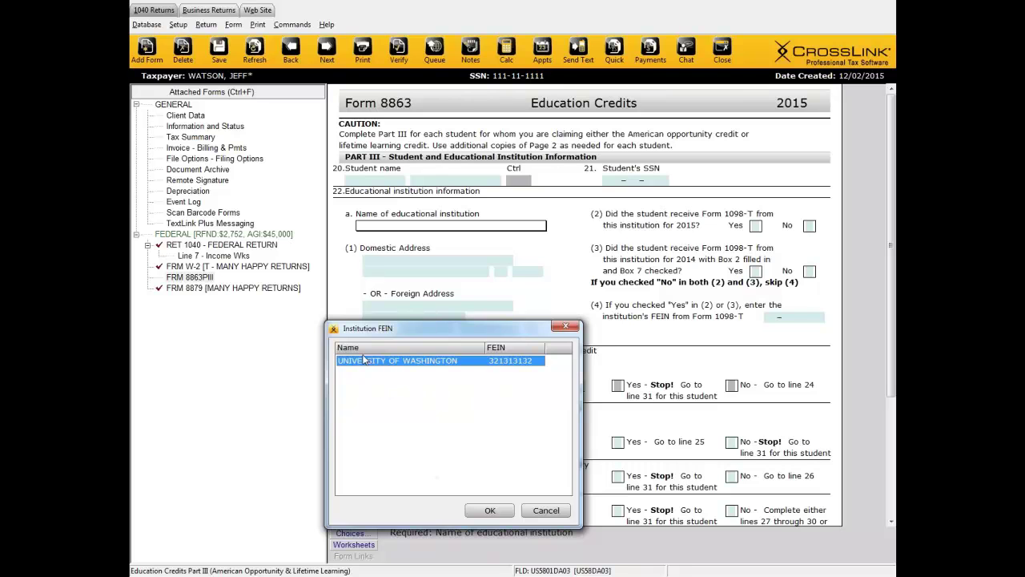
double_click(362, 363)
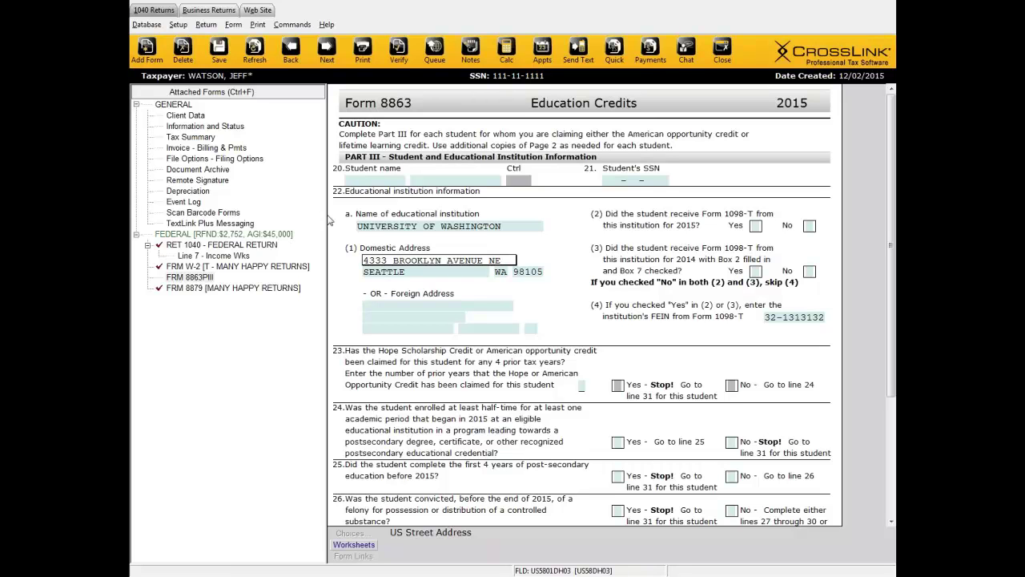
Review the general billing setup for the MANY HAPPY BILLING scheme and close it without changes
left_click(178, 24)
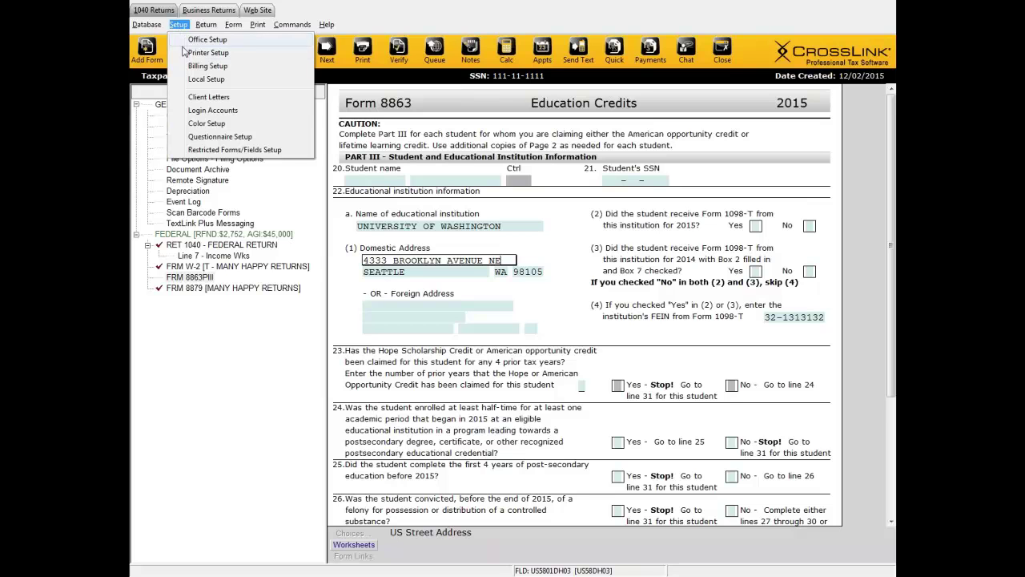
left_click(243, 67)
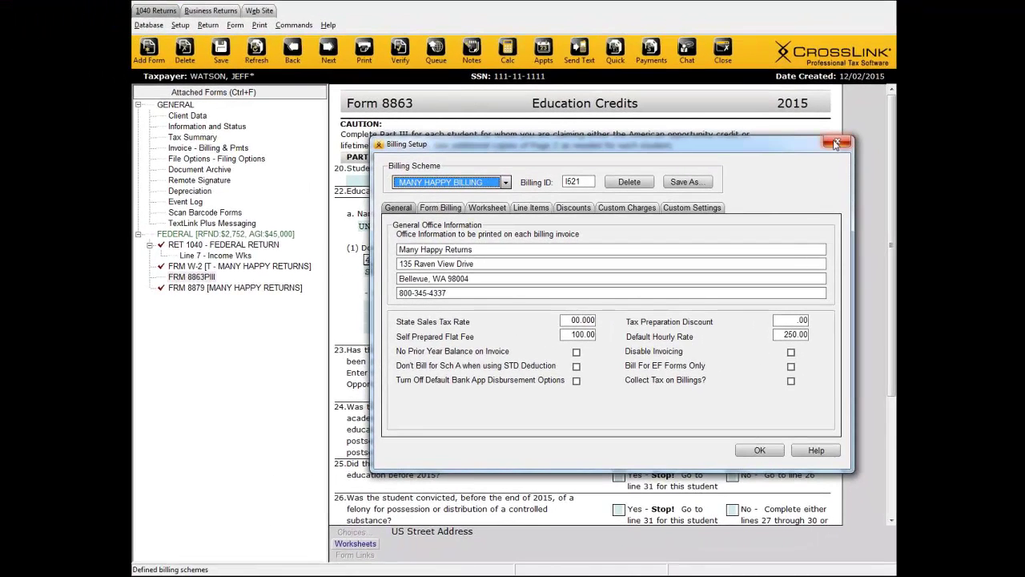
left_click(835, 144)
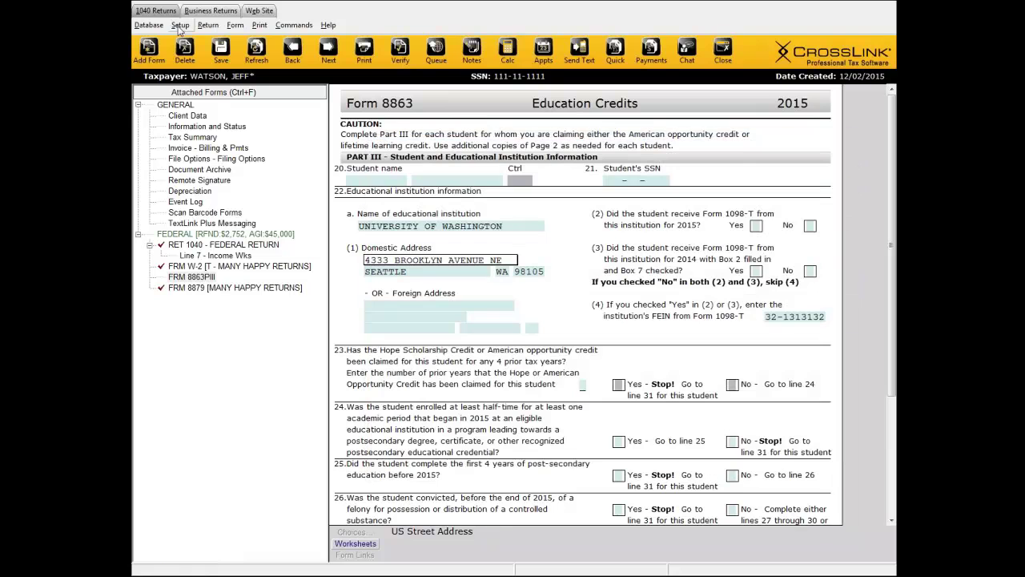
Review the default application settings in Office Setup, including Blind Entry for Add New Return, and close them
left_click(180, 25)
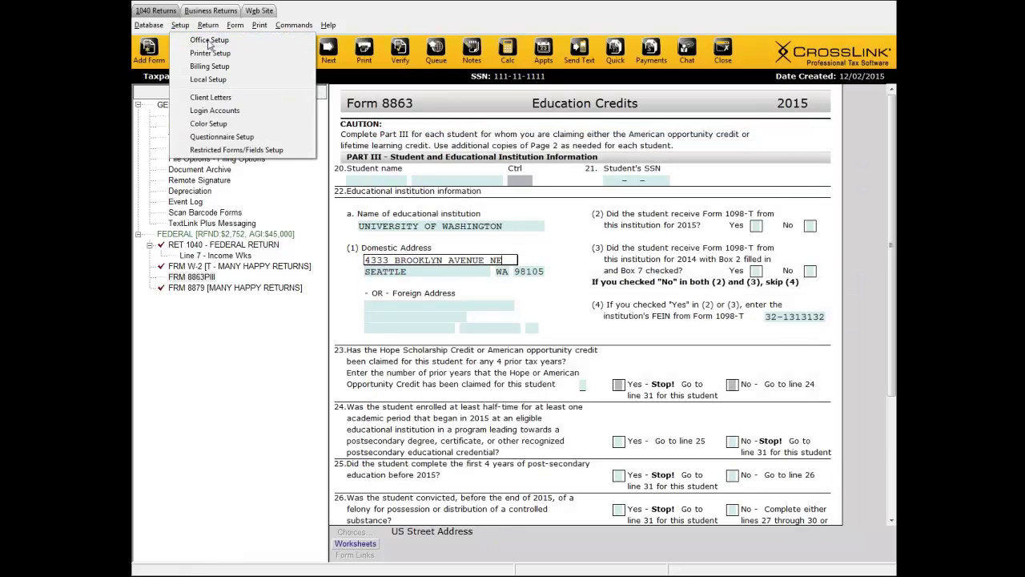
left_click(208, 41)
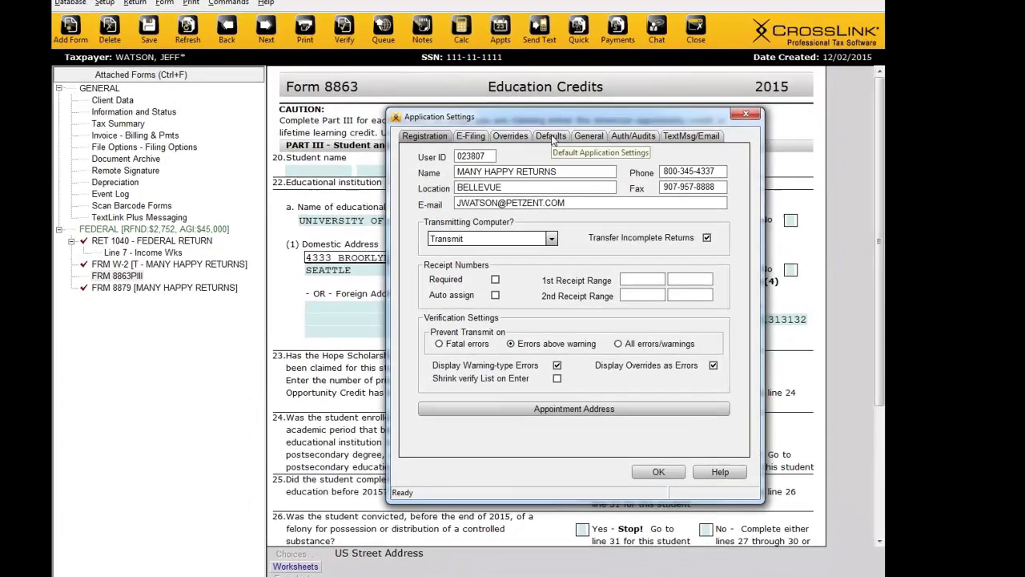
left_click(590, 149)
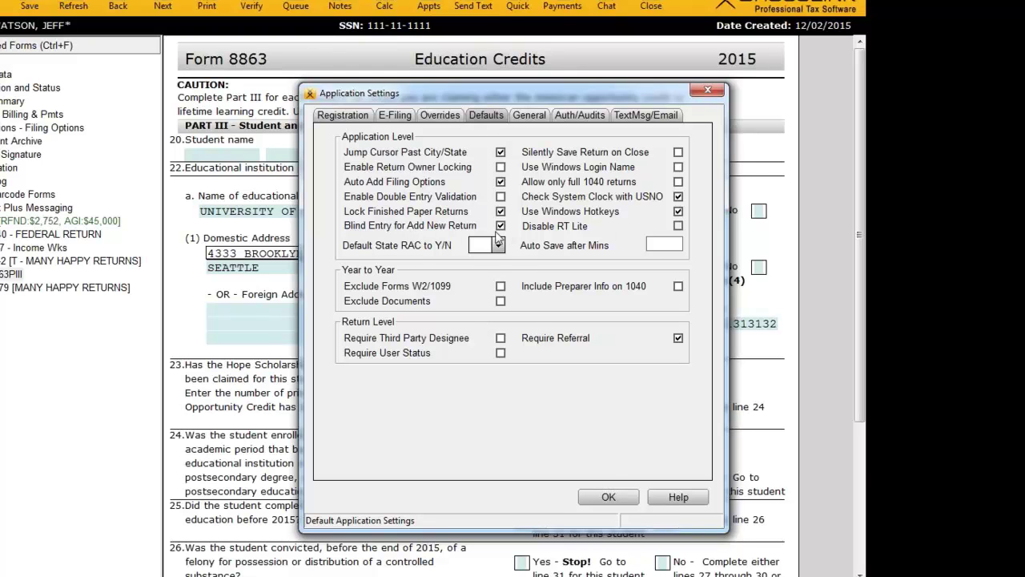
left_click(720, 94)
Close the open return and discard its unsaved changes
left_click(651, 6)
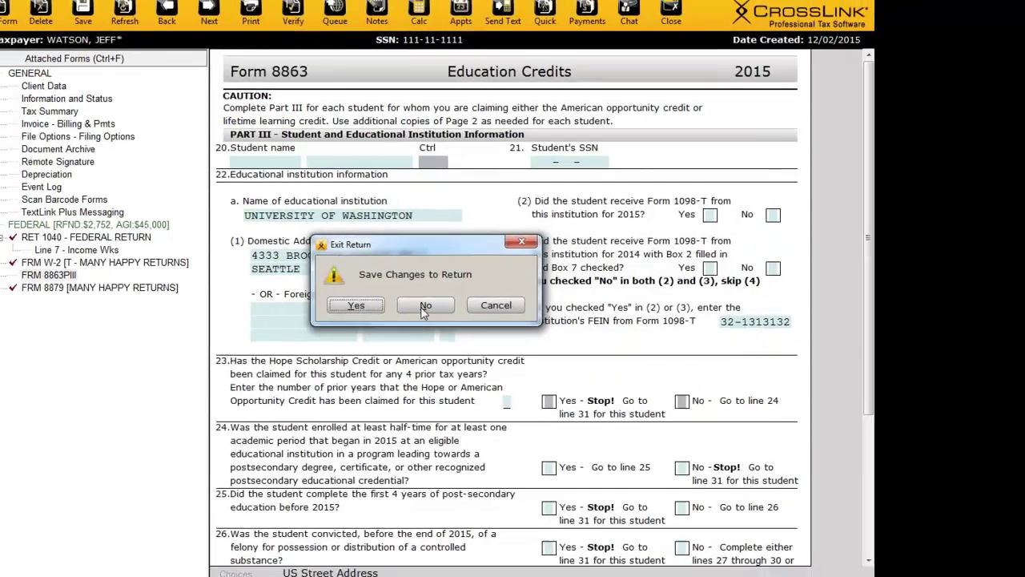
left_click(392, 307)
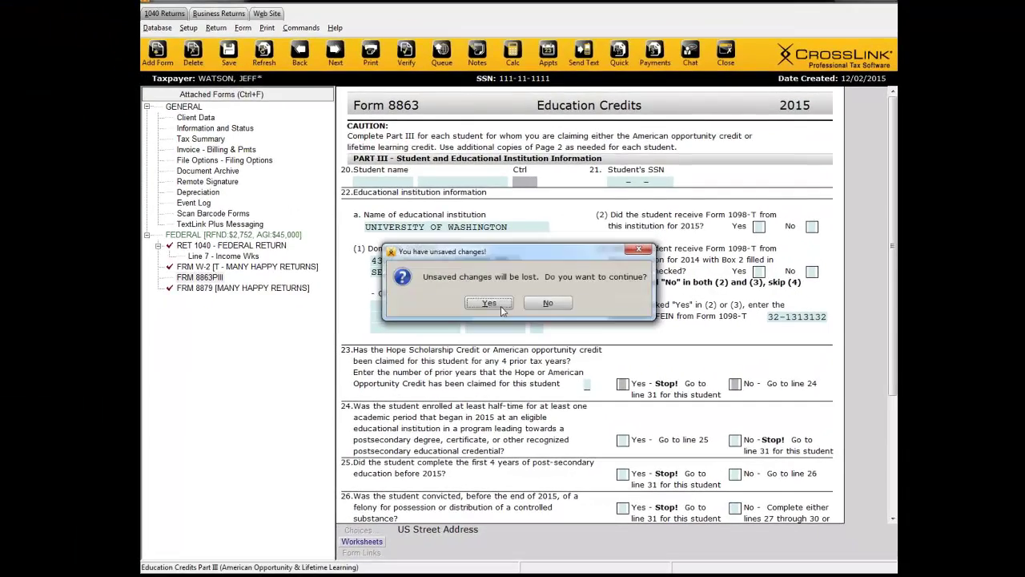
left_click(489, 303)
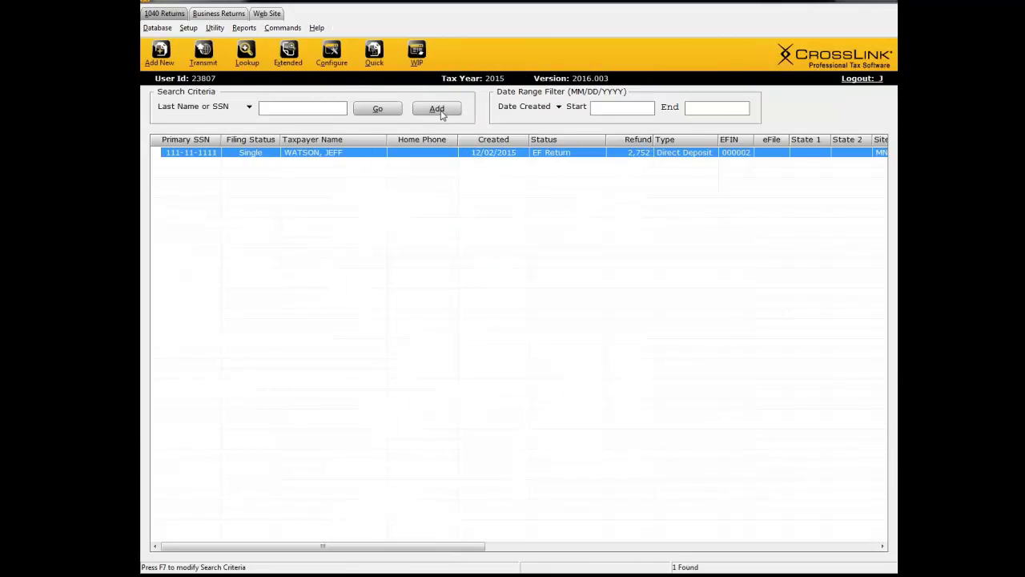
Begin adding a new return, enter and confirm the taxpayer's Social Security number, and cancel the entry
left_click(438, 109)
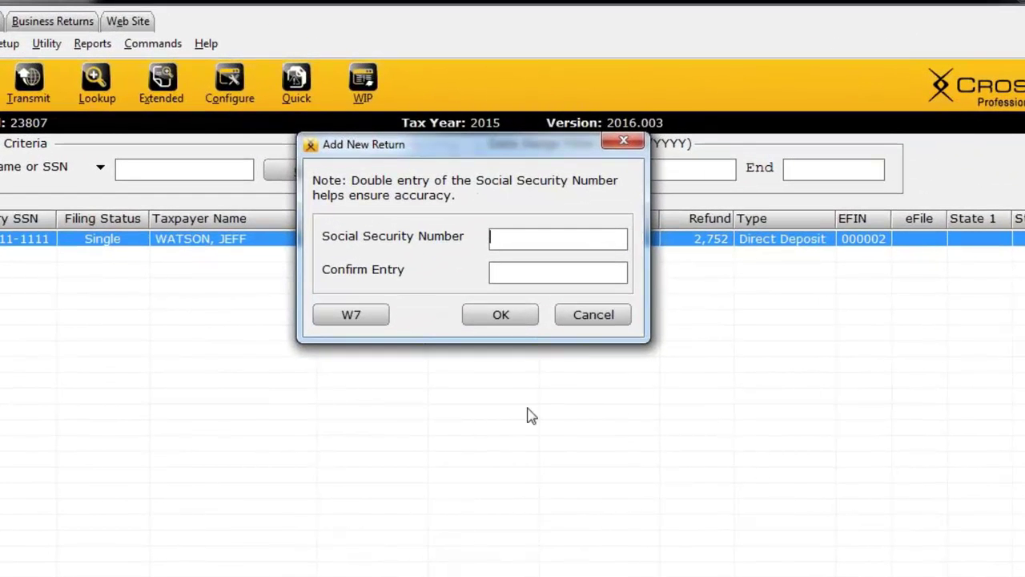
type("11")
key("BackSpace")
key("BackSpace")
key("BackSpace")
type("111-11-1111")
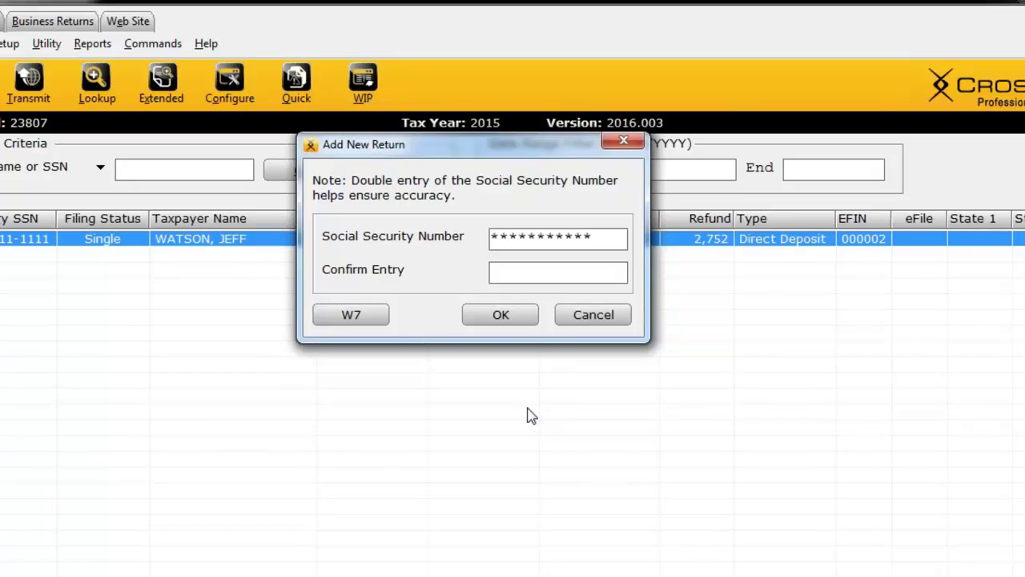
key("Tab")
type("111-11-1111")
left_click(592, 323)
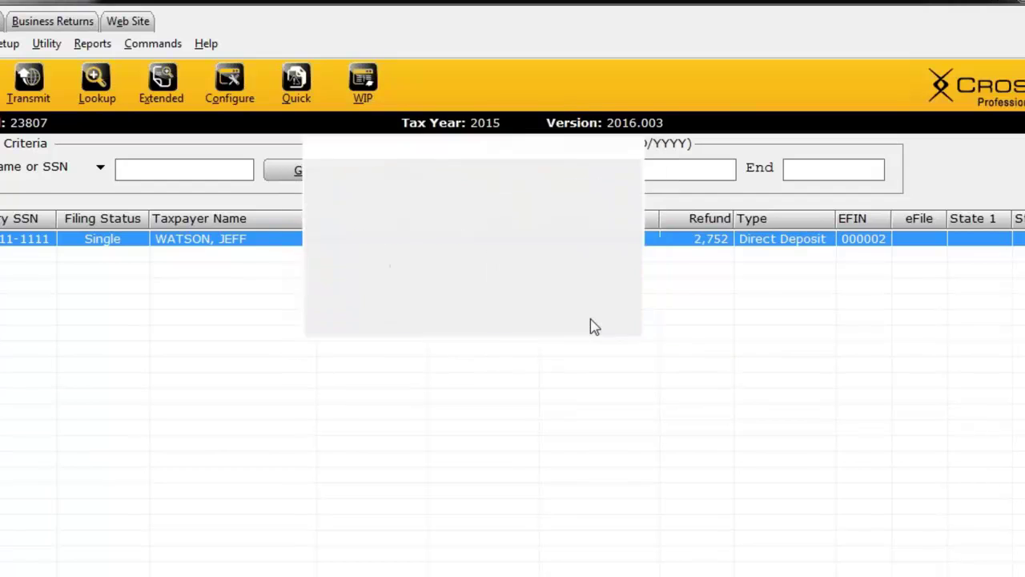
Reopen the existing taxpayer's return and bring up its Document Archive listing
double_click(301, 238)
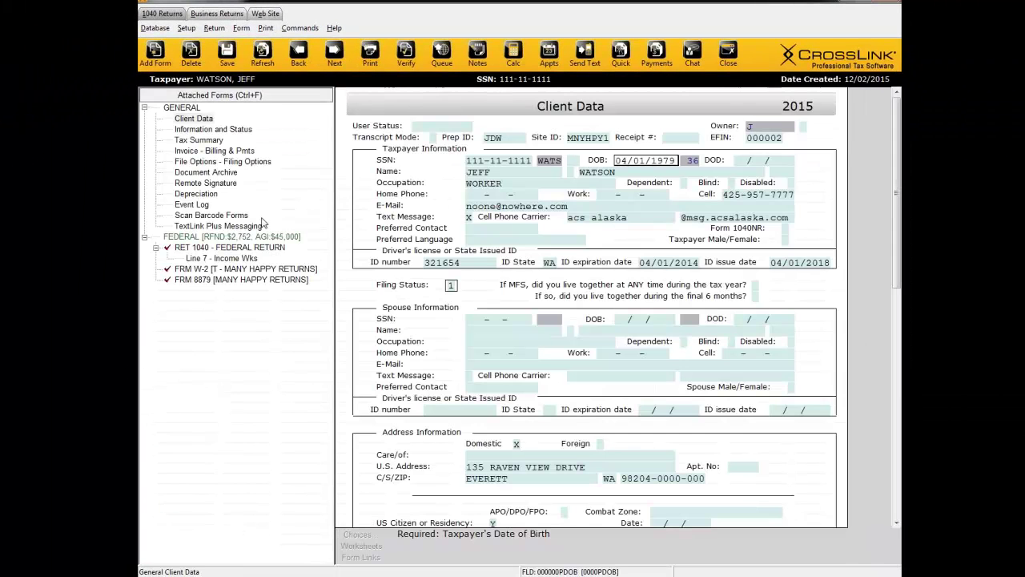
left_click(202, 173)
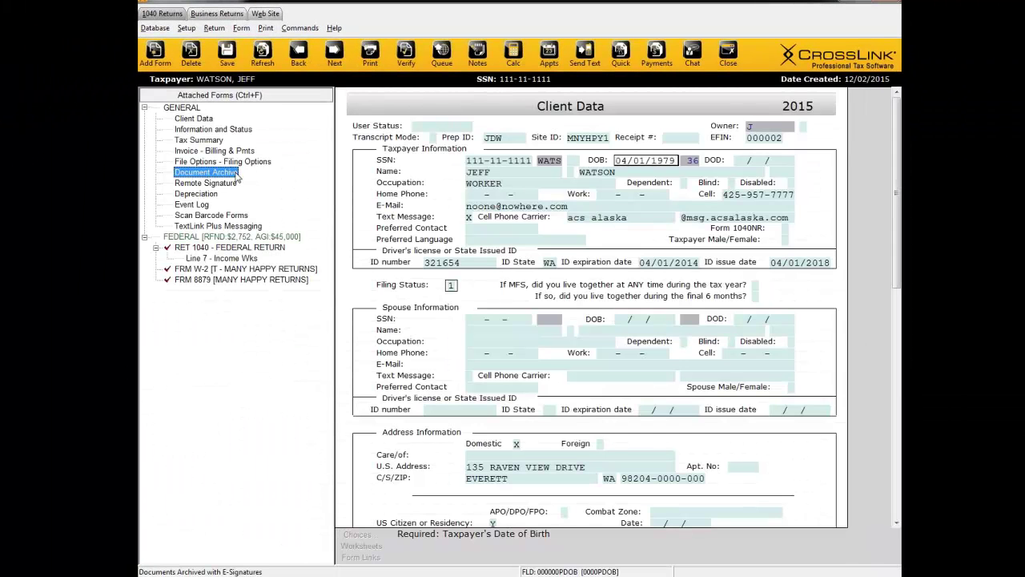
double_click(221, 174)
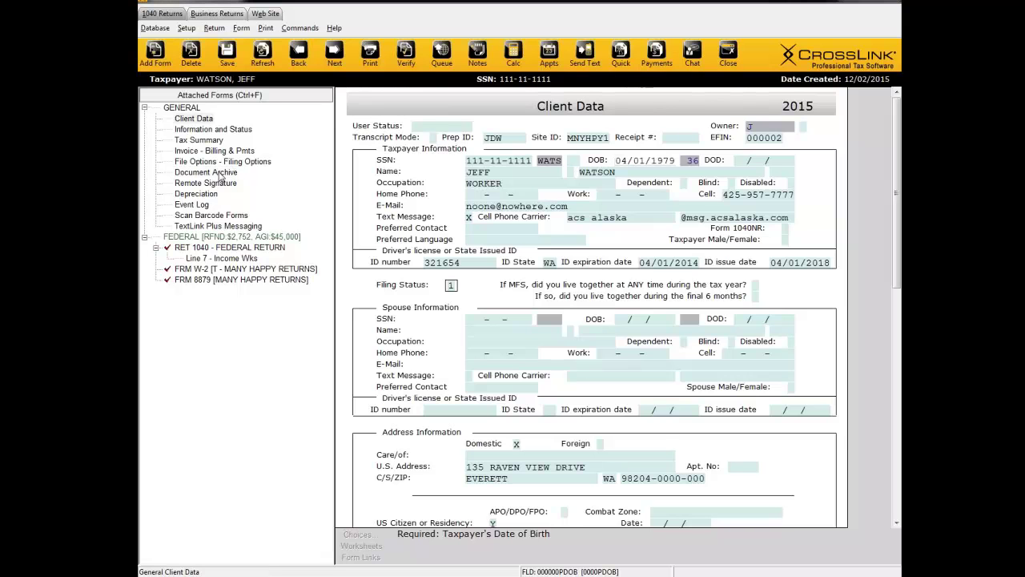
Examine the document types offered for a scanned document, and close the capture window without scanning
left_click(415, 408)
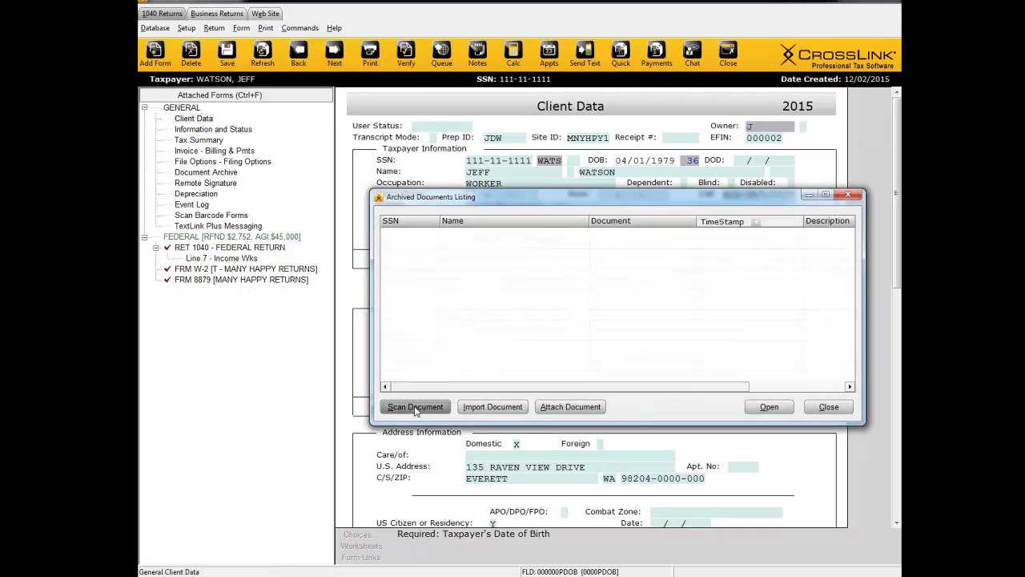
left_click(865, 4)
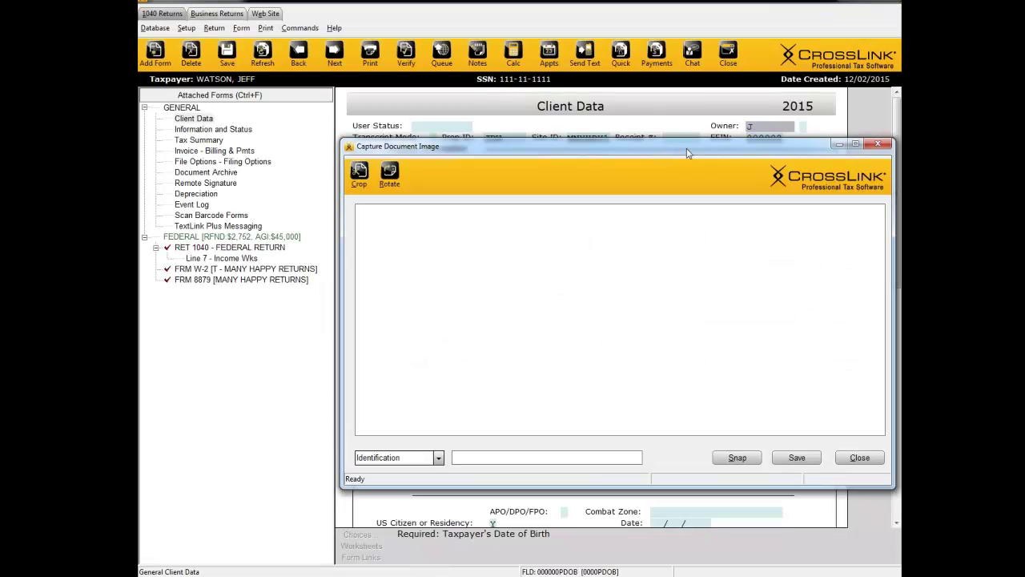
left_click_drag(609, 146, 568, 71)
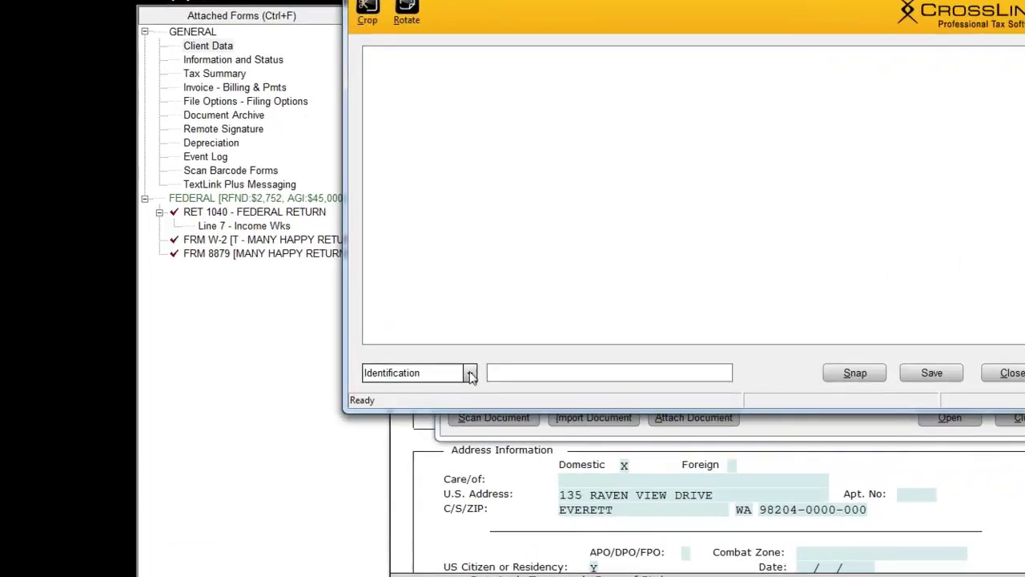
left_click(471, 373)
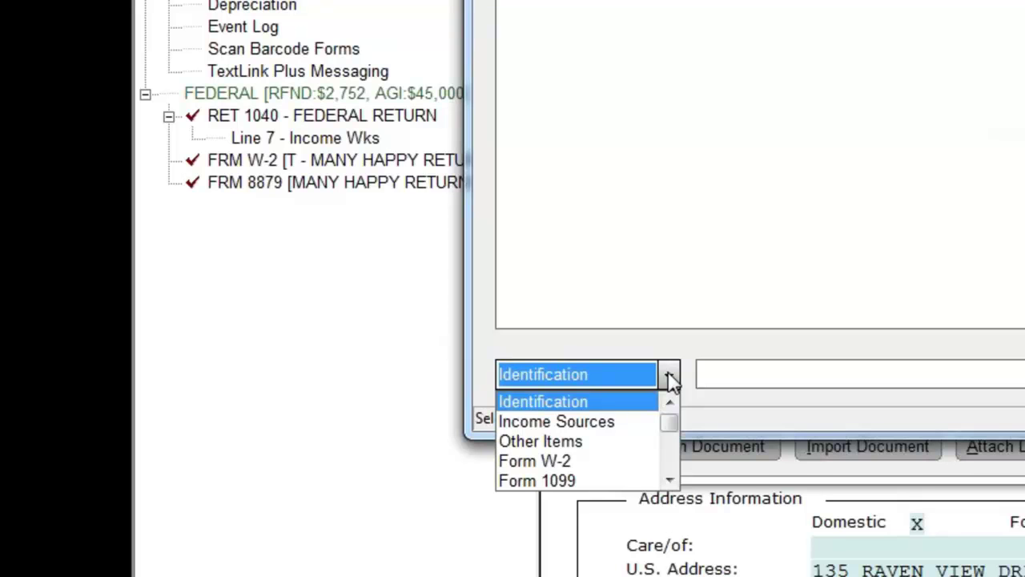
left_click_drag(669, 421, 669, 464)
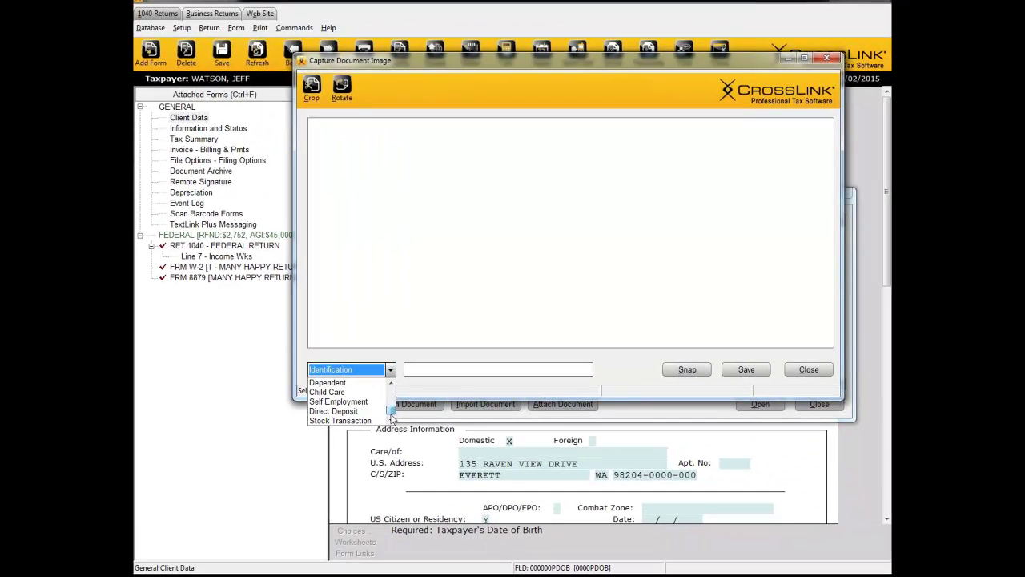
mouse_move(391, 416)
left_mouse_down()
mouse_move(391, 393)
mouse_move(391, 413)
left_mouse_up()
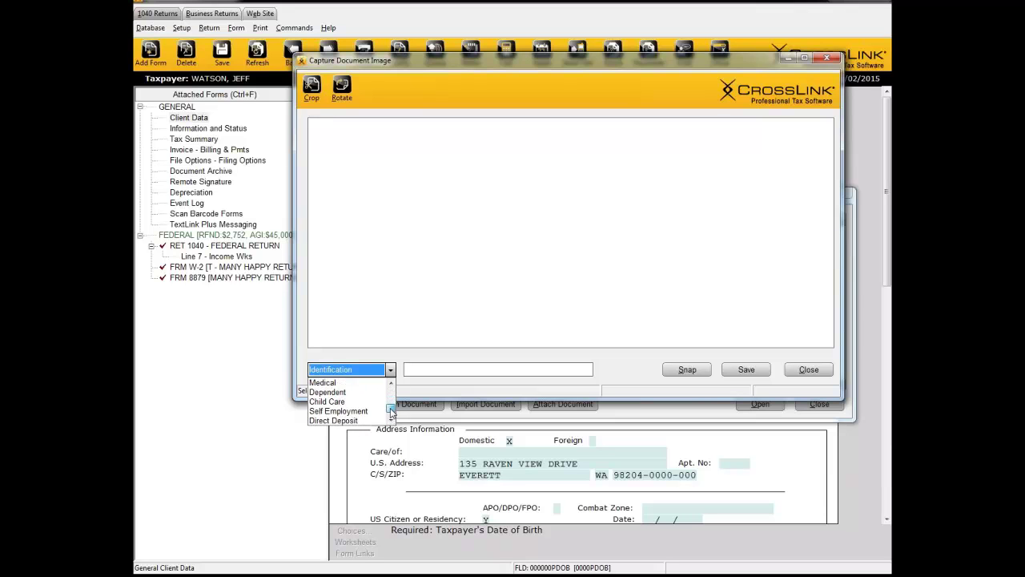
left_click(805, 371)
left_click(806, 370)
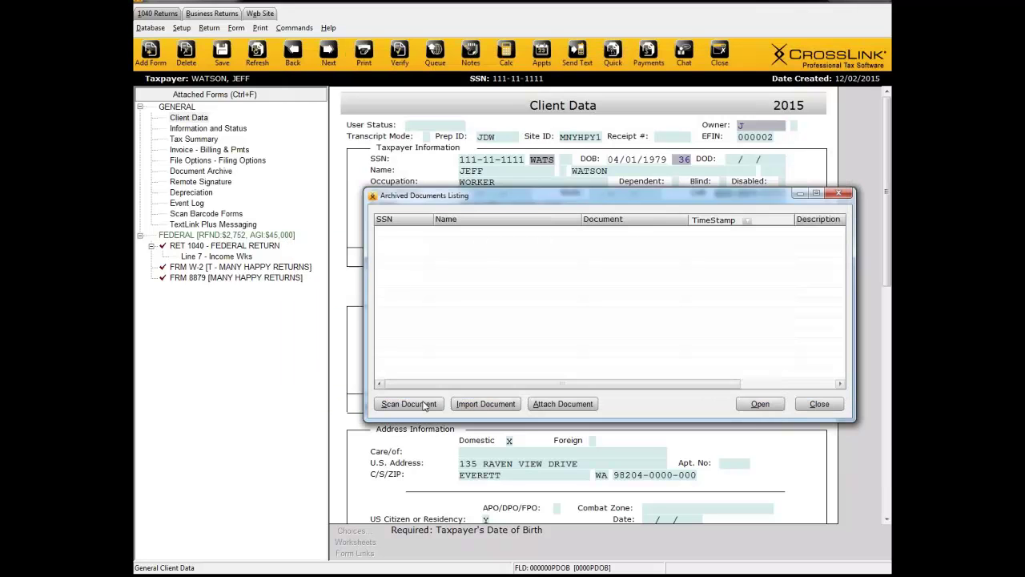
Open the document import form and display its document type choices
left_click(494, 409)
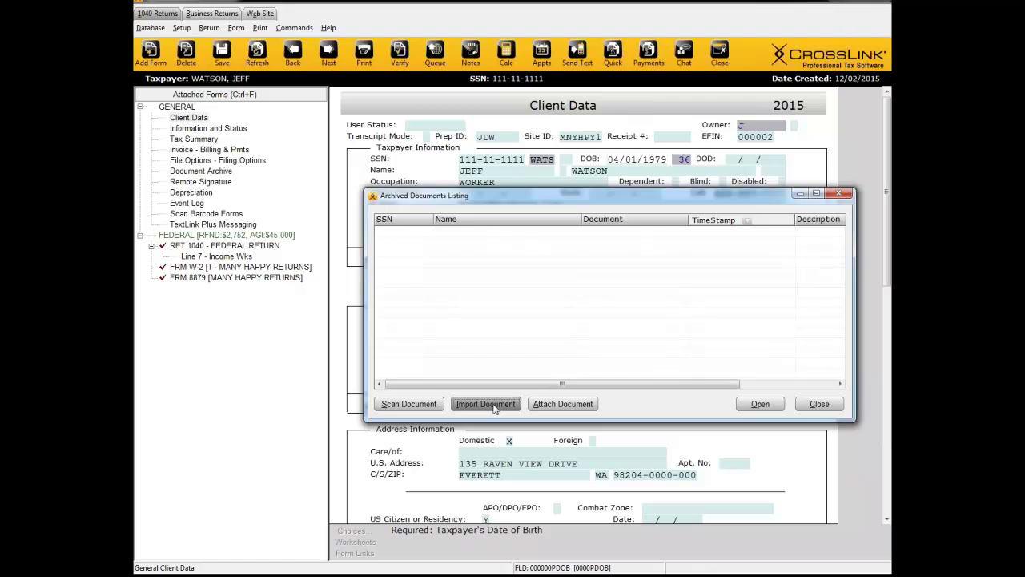
left_click(605, 327)
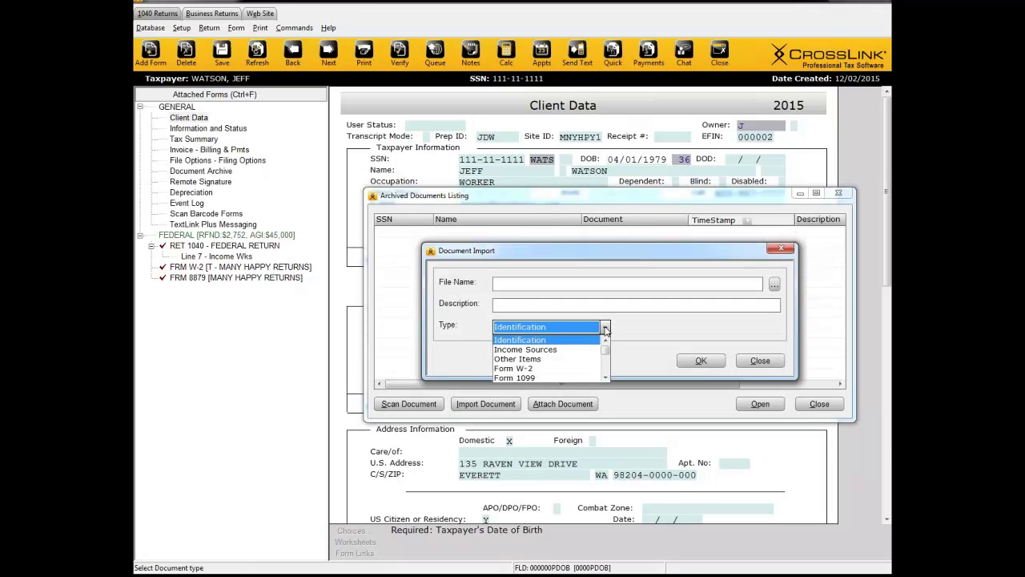